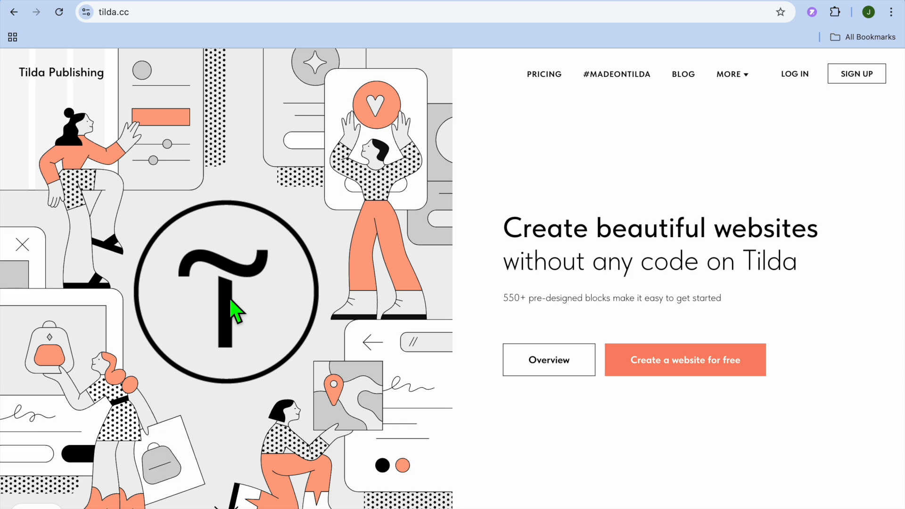
Step: Look over the Tilda home page's introduction and the section about building a website without code
scroll(231, 300, "down", 3)
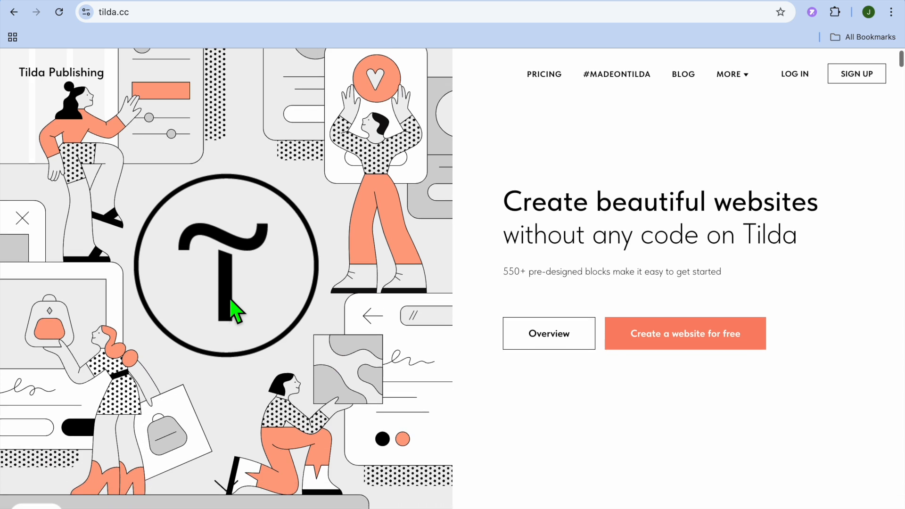
scroll(231, 299, "down", 3)
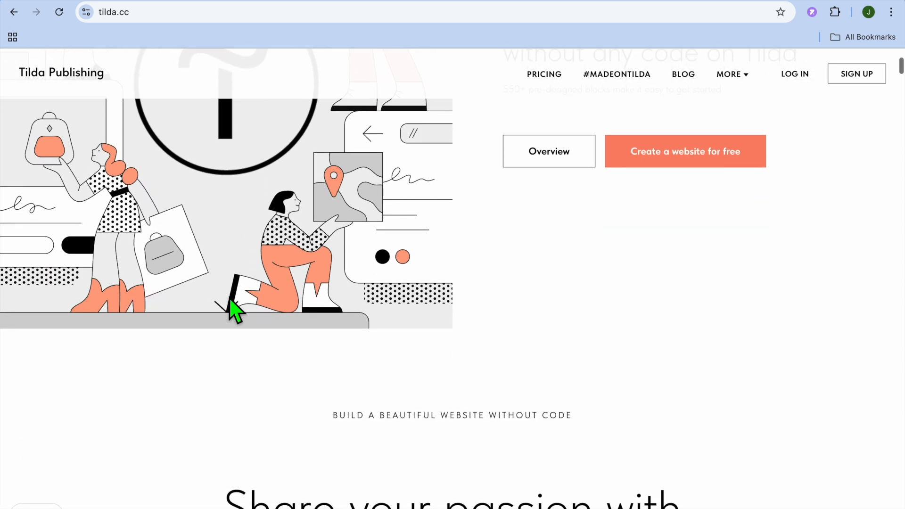
scroll(234, 311, "up", 3)
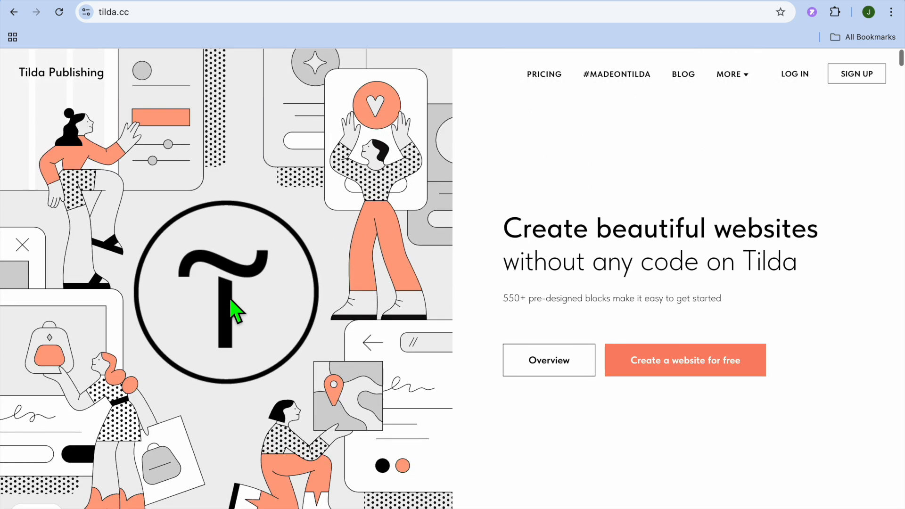
scroll(235, 312, "down", 1)
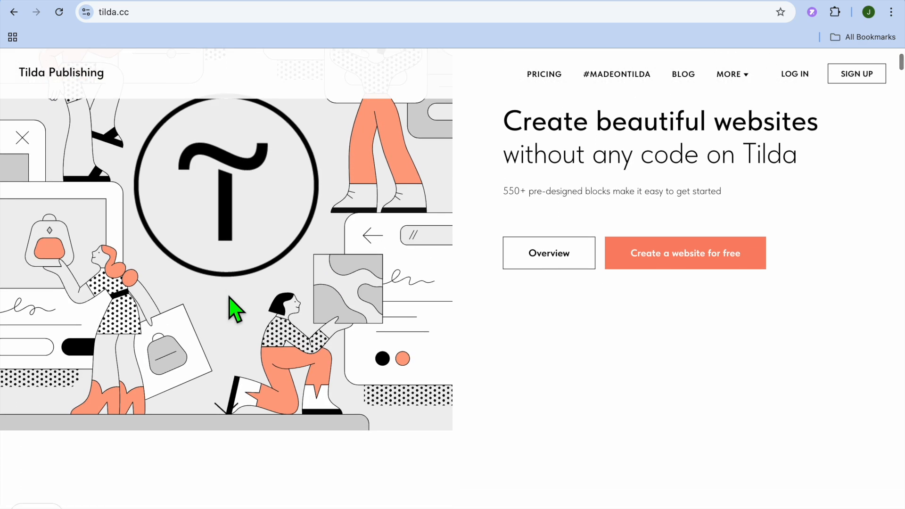
scroll(231, 309, "down", 5)
scroll(232, 307, "up", 7)
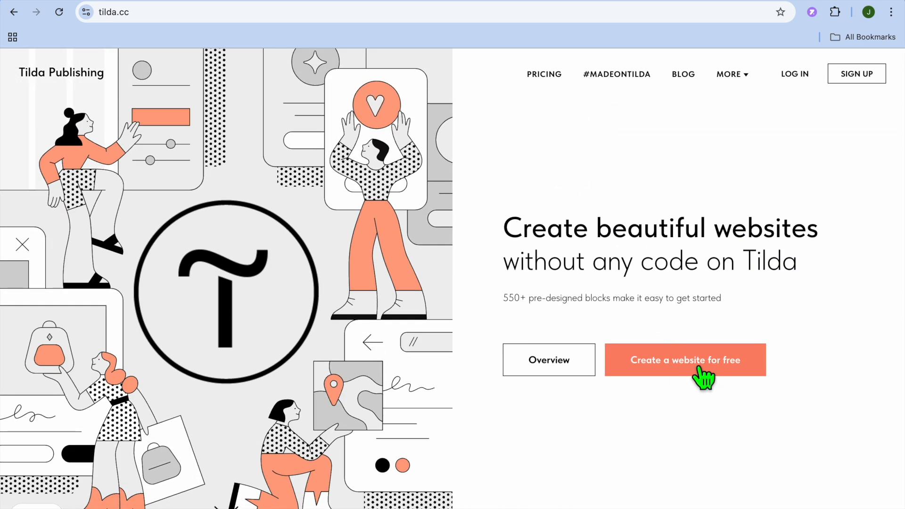
scroll(704, 377, "down", 1)
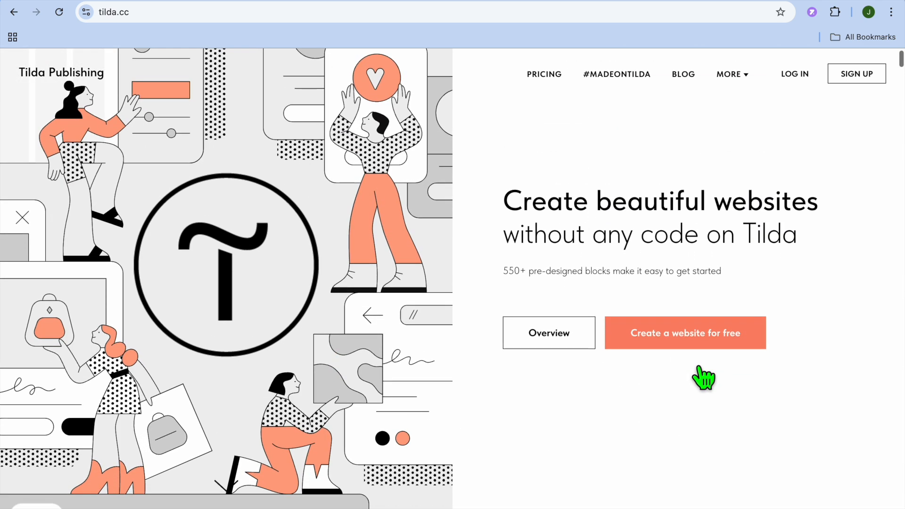
scroll(704, 377, "down", 6)
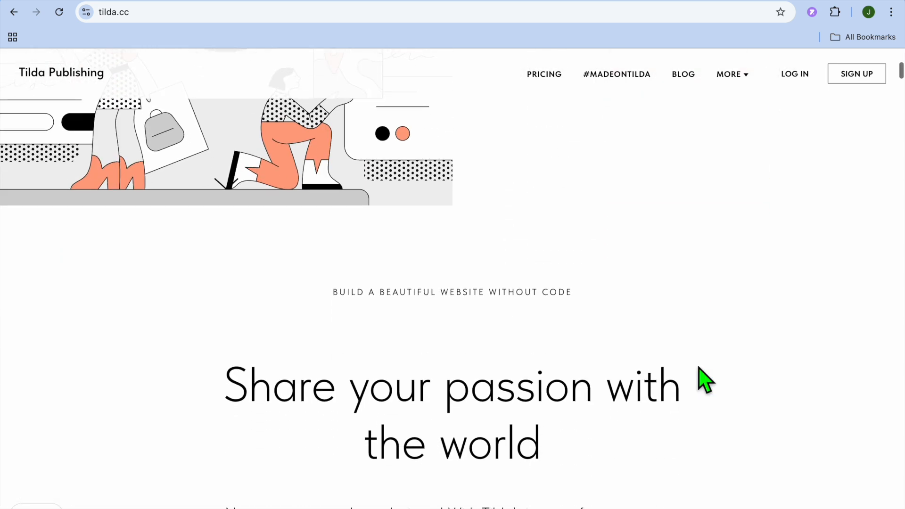
scroll(706, 381, "down", 1)
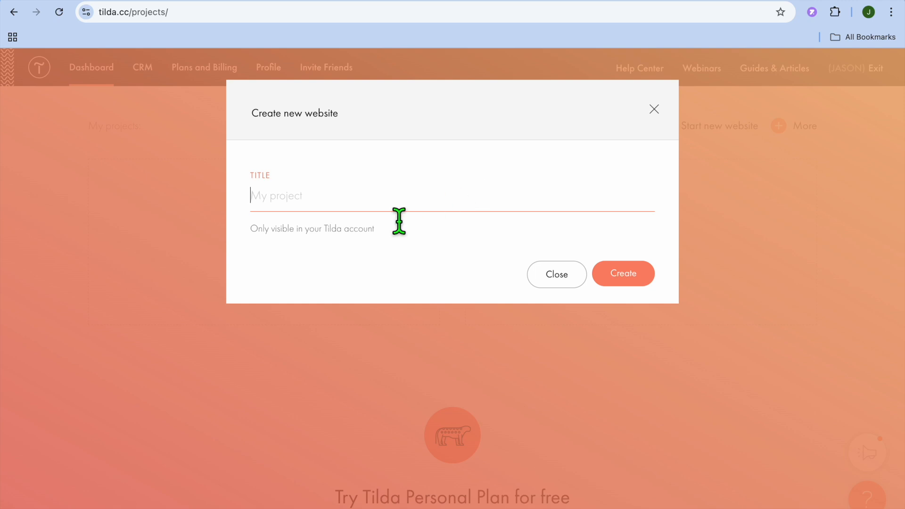
Step: Create a new website titled "test"
type("test")
left_click(613, 278)
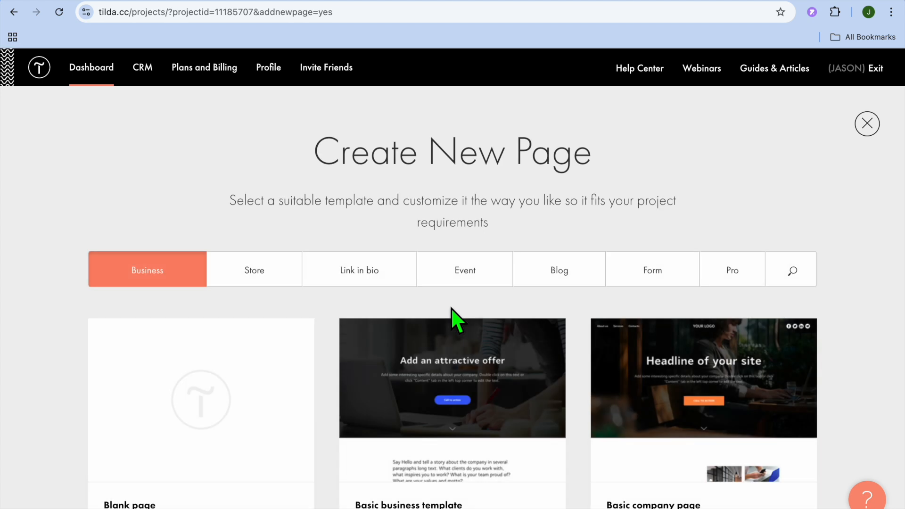
Step: Browse the Blog page templates through to the end of the list
scroll(451, 311, "down", 3)
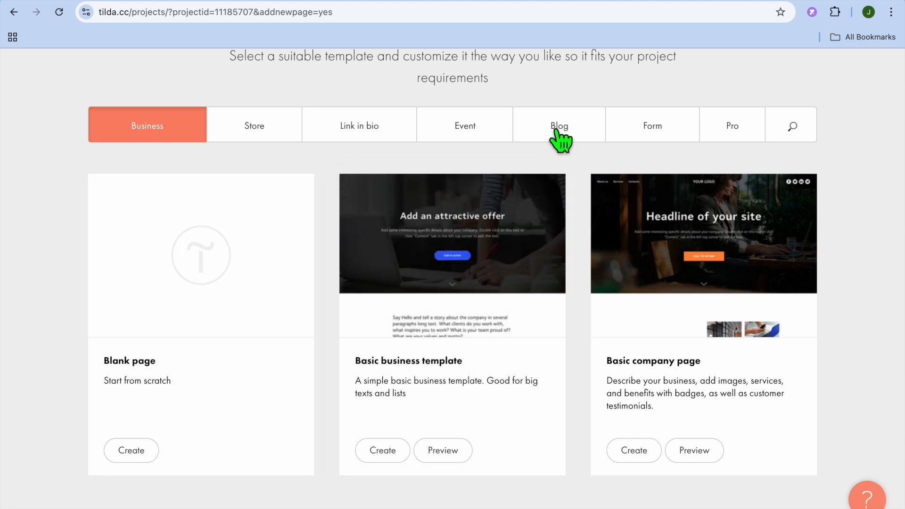
left_click(560, 141)
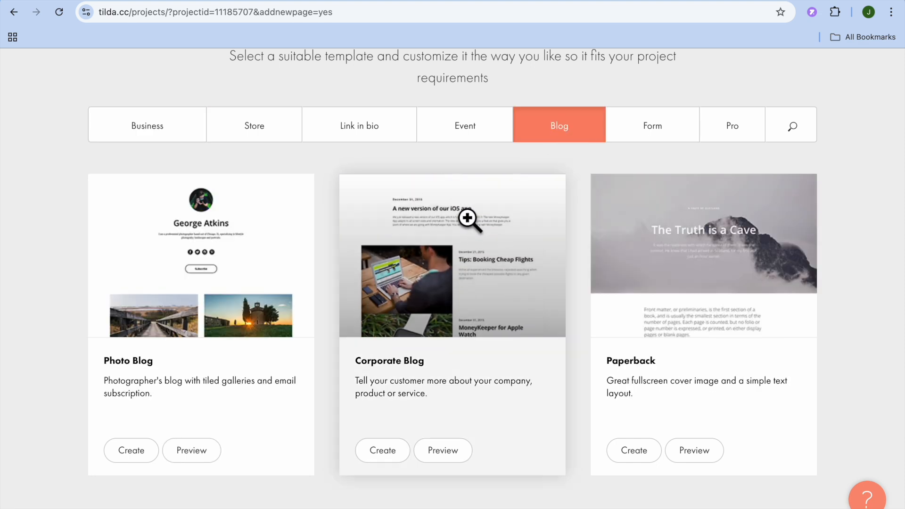
scroll(468, 219, "down", 5)
scroll(467, 219, "down", 20)
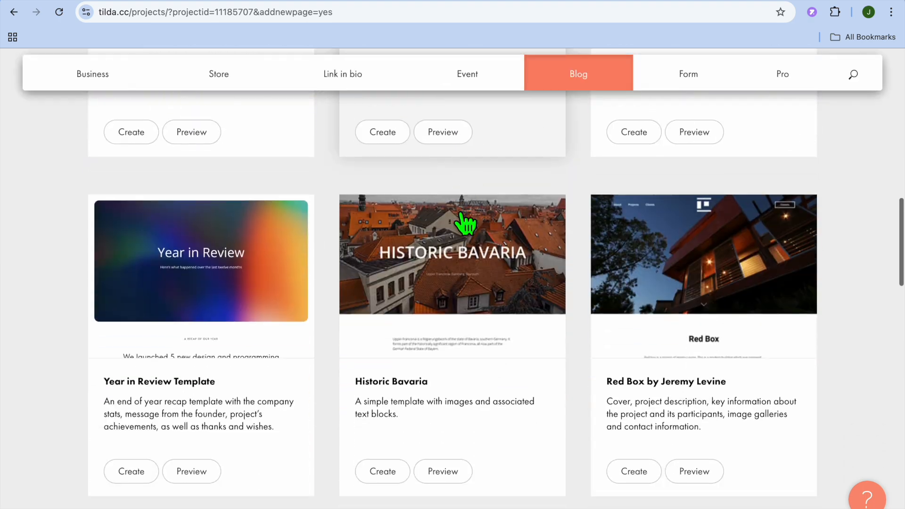
scroll(466, 221, "down", 10)
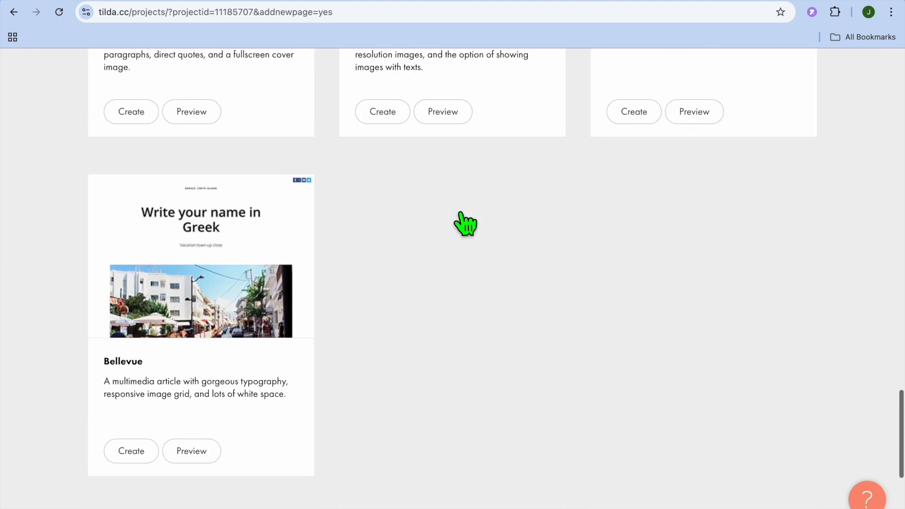
scroll(464, 223, "up", 20)
scroll(467, 226, "up", 10)
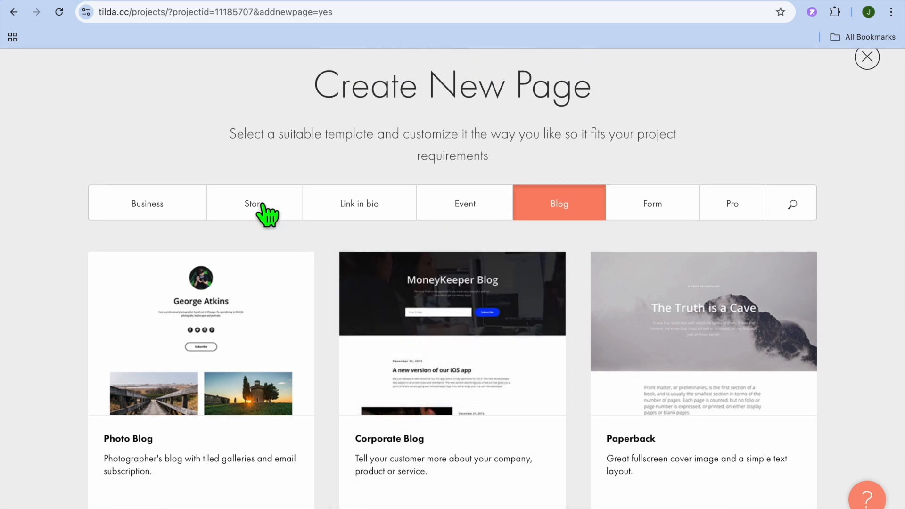
Step: Browse the Store page templates
left_click(263, 205)
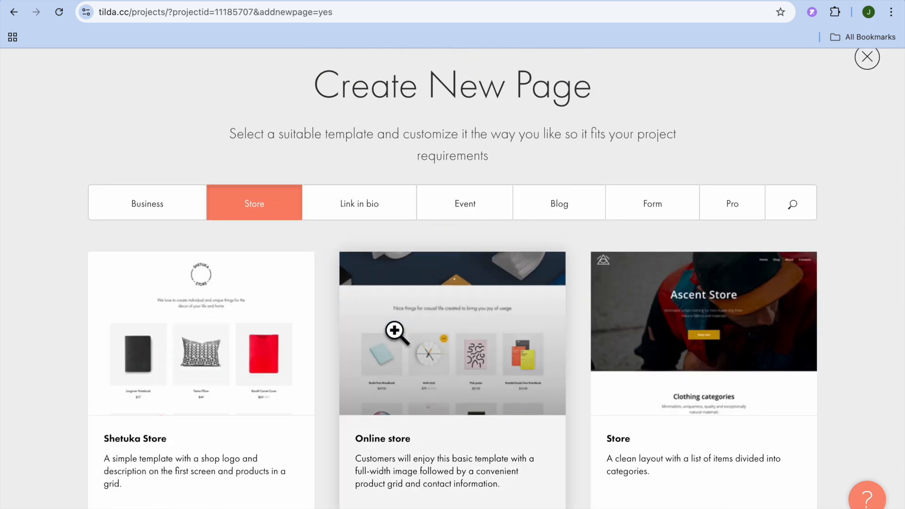
scroll(396, 330, "down", 10)
scroll(393, 336, "down", 5)
scroll(387, 322, "up", 15)
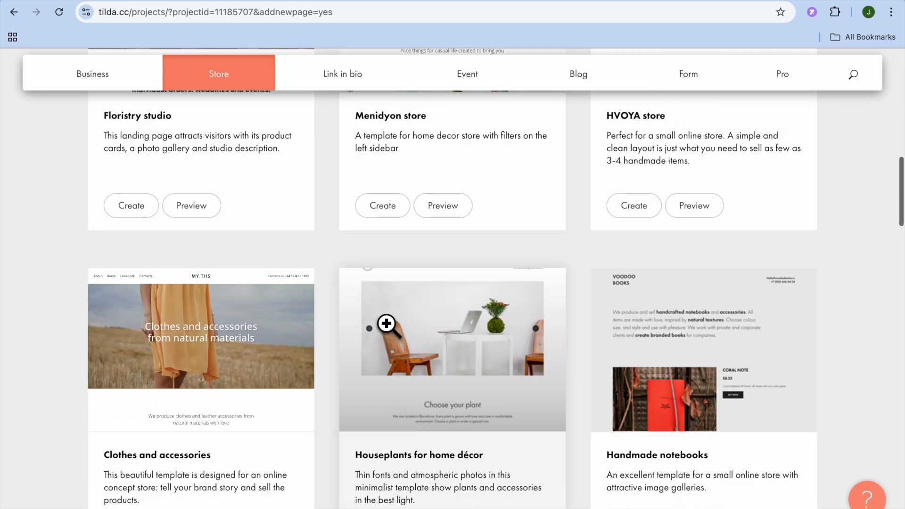
Step: View the Link in bio page templates and browse the Event templates
left_click(344, 94)
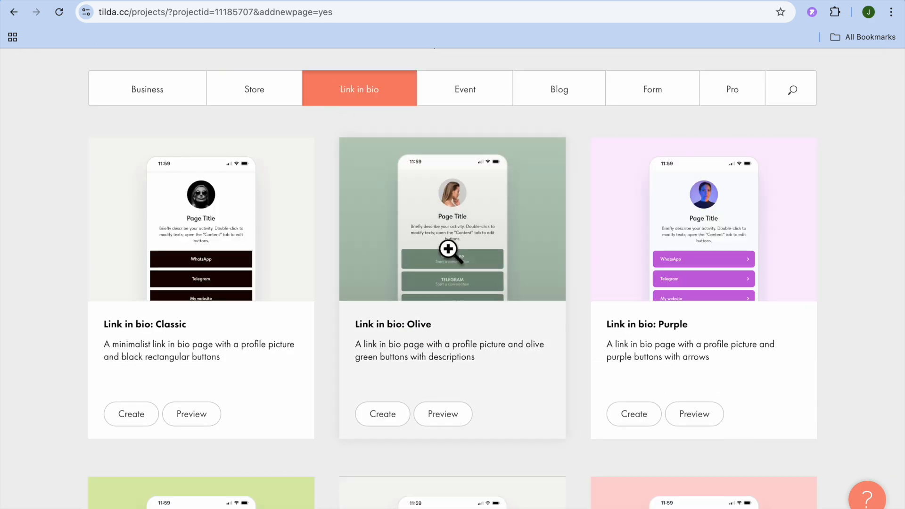
left_click(467, 101)
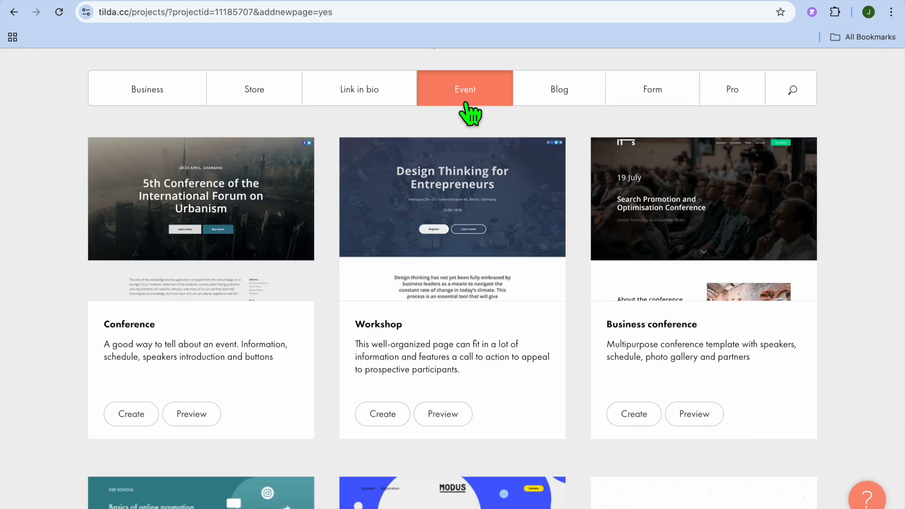
scroll(472, 318, "down", 5)
scroll(452, 318, "up", 10)
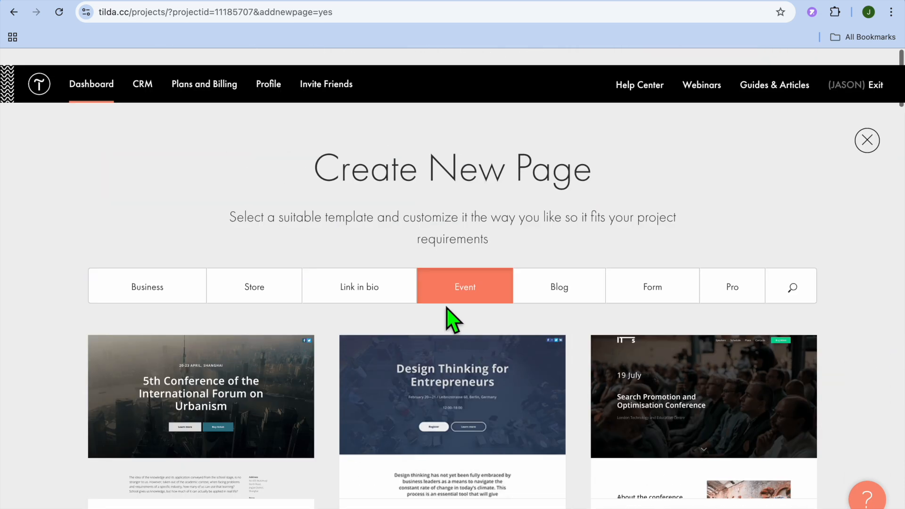
Step: Create a page from the Photo report page template in the Blog category
left_click(556, 283)
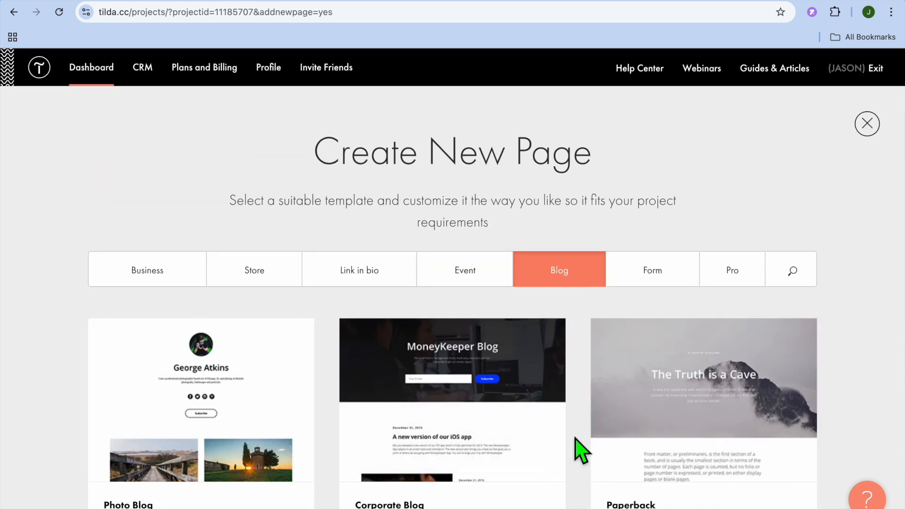
scroll(583, 451, "down", 10)
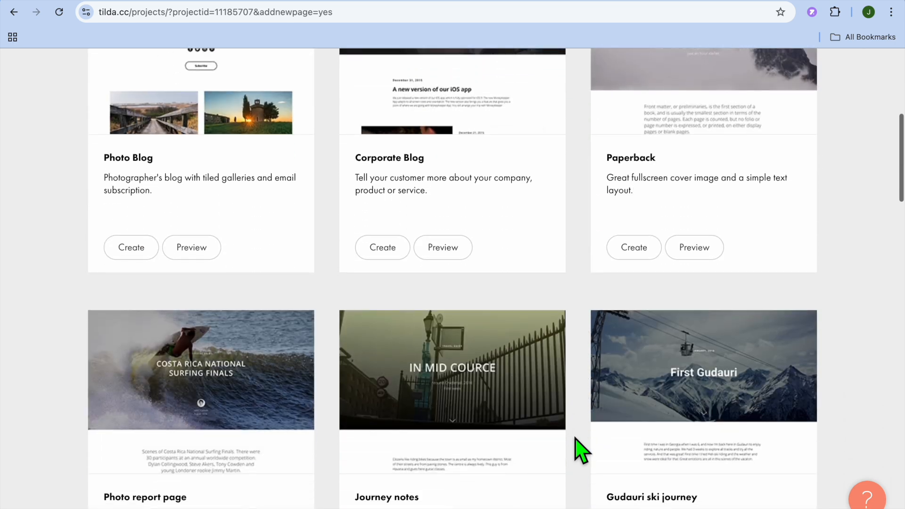
scroll(583, 450, "down", 4)
scroll(582, 450, "up", 3)
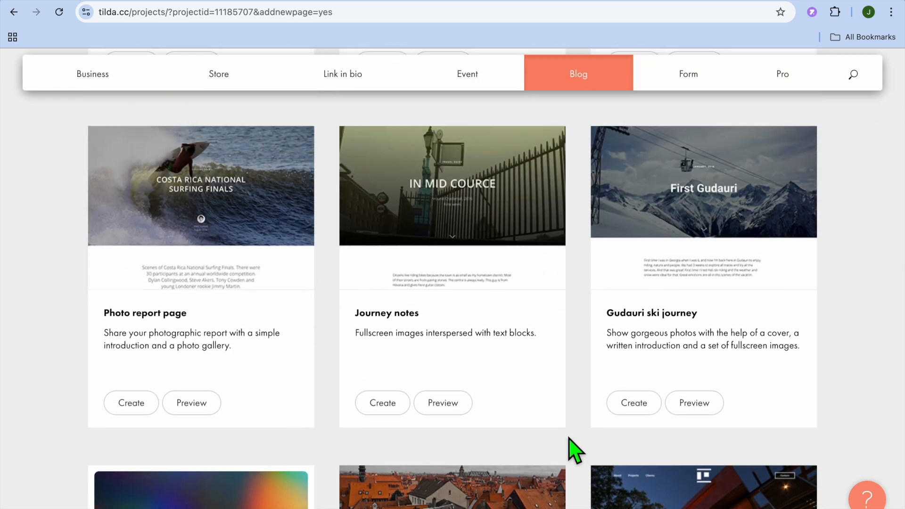
left_click(132, 403)
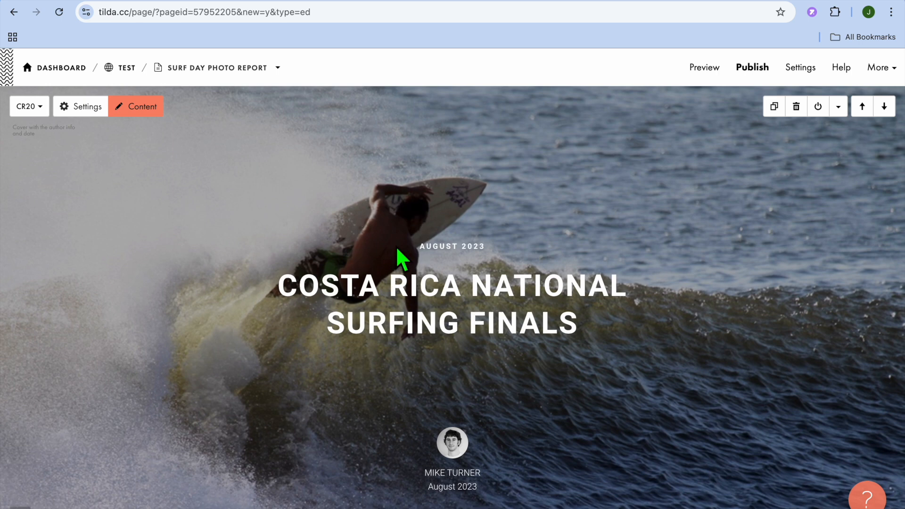
Step: Change the date above the cover title to AUGUST 2024
left_click(355, 293)
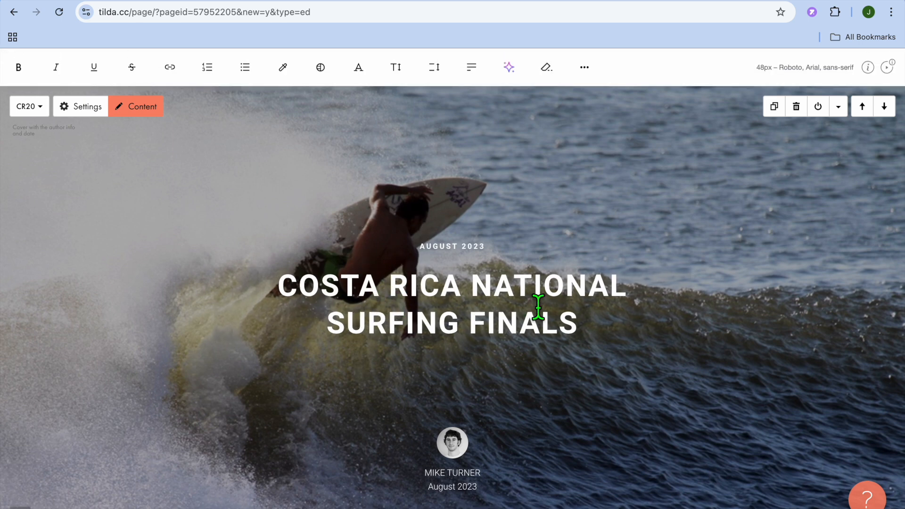
left_click_drag(584, 333, 360, 301)
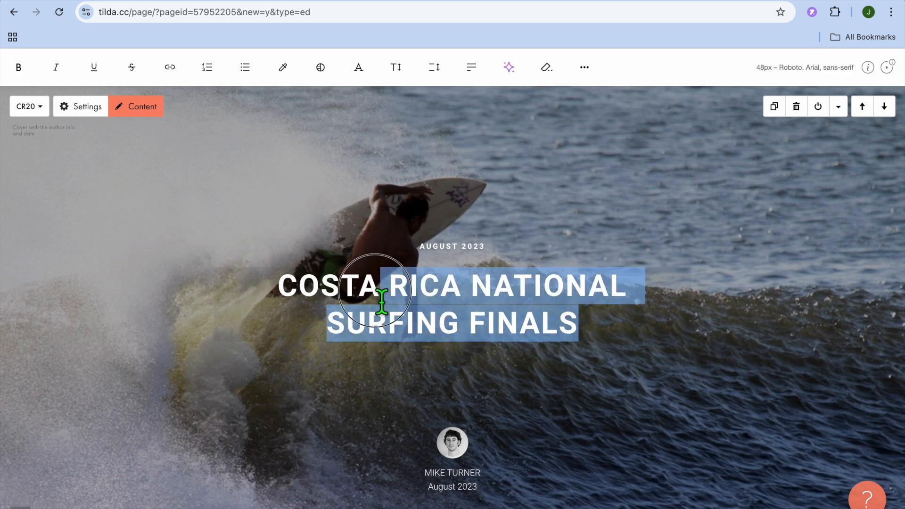
left_click(489, 258)
left_click(486, 250)
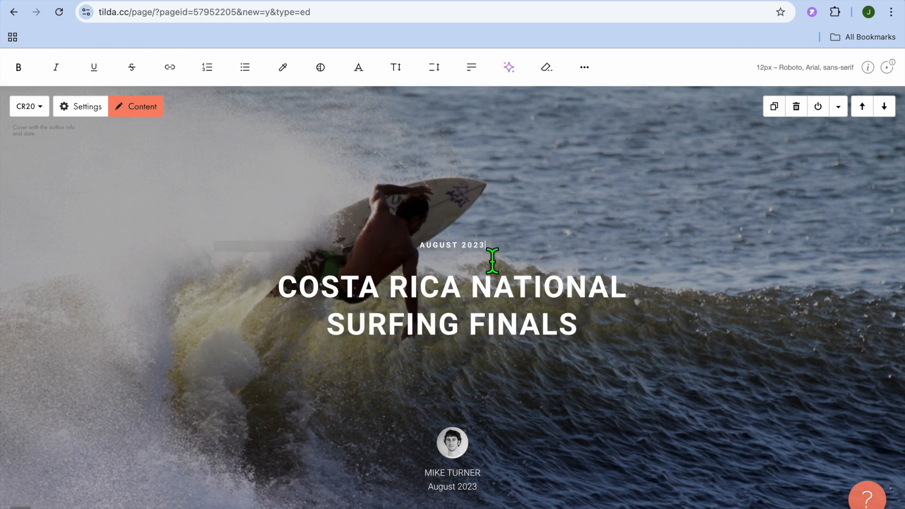
key("BackSpace")
left_click(486, 333)
Step: Open the upload dialog for the cover's author photo and close it without uploading a file
left_click(461, 481)
left_click(456, 449)
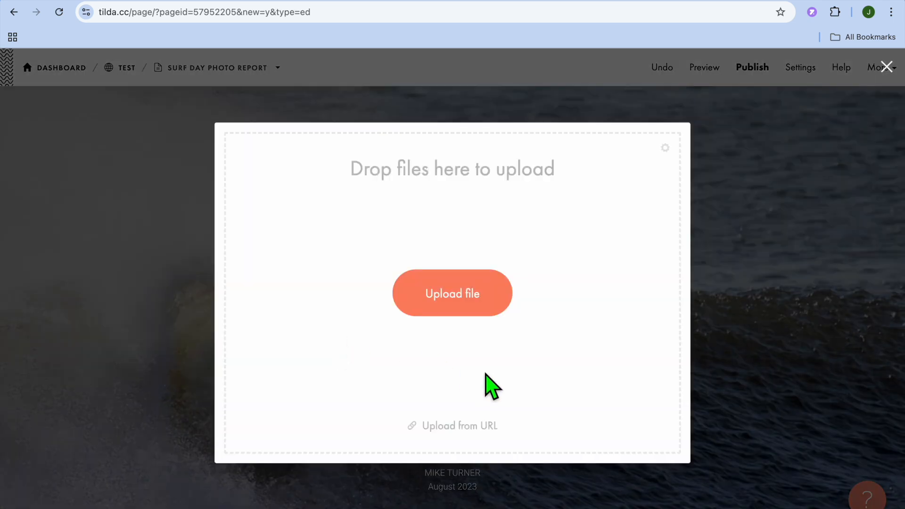
left_click(887, 67)
mouse_move(418, 228)
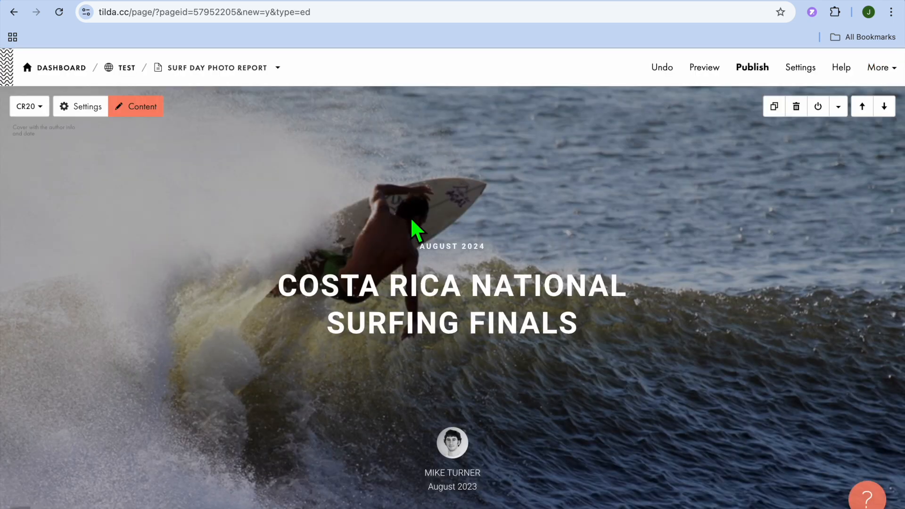
Step: Open the cover block's content and review its title, upper note, author photo and background image fields
left_click(135, 109)
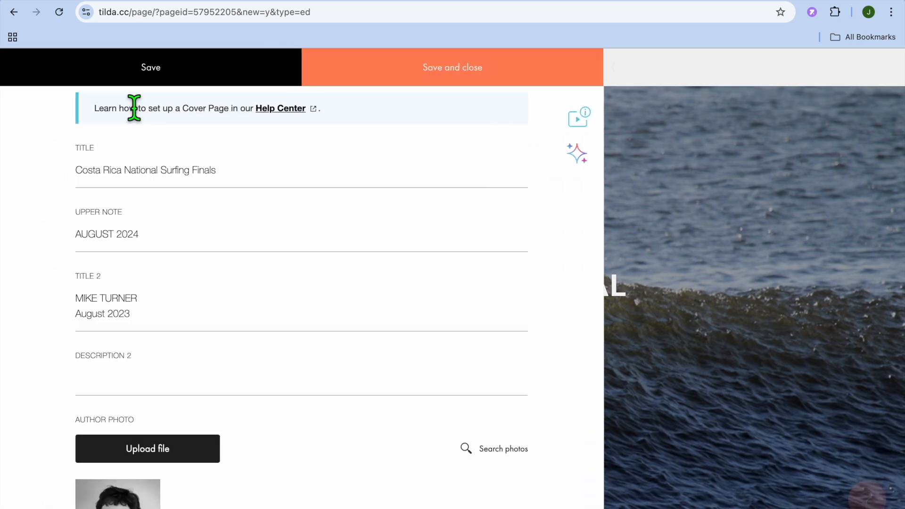
left_click(258, 189)
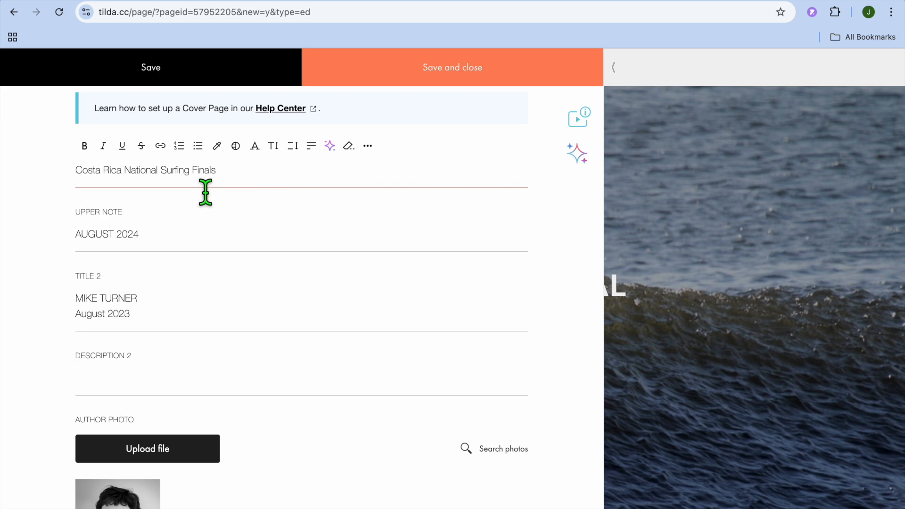
key("Tab")
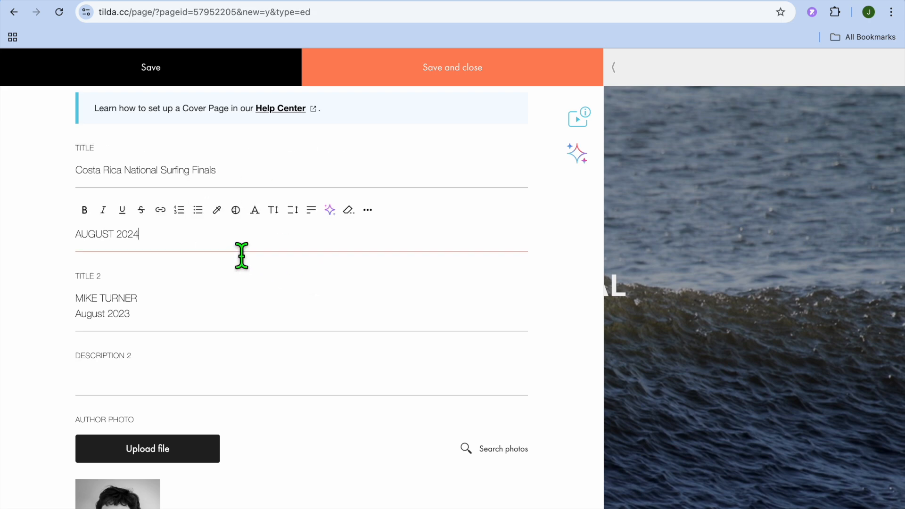
scroll(242, 255, "down", 3)
scroll(242, 255, "down", 2)
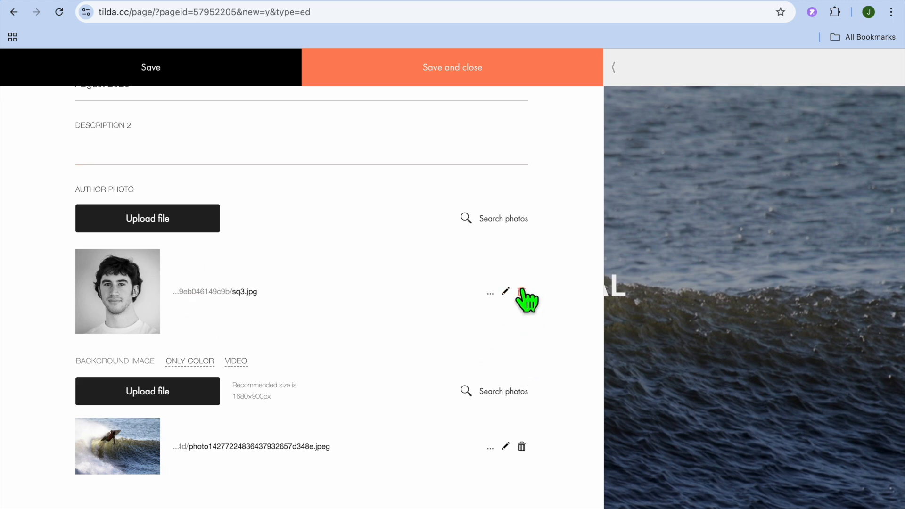
Step: View the cover's background image in the photo editor, close the editor, and save and close the block content
left_click(506, 446)
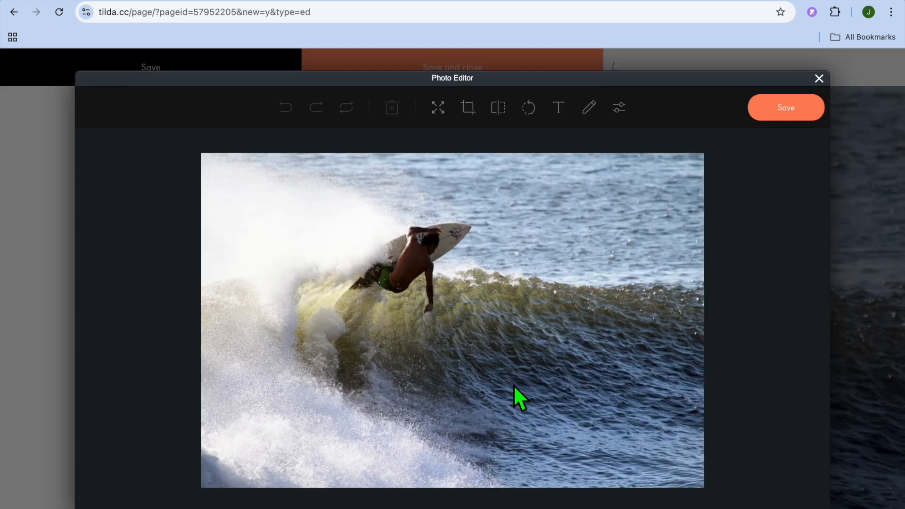
left_click(818, 79)
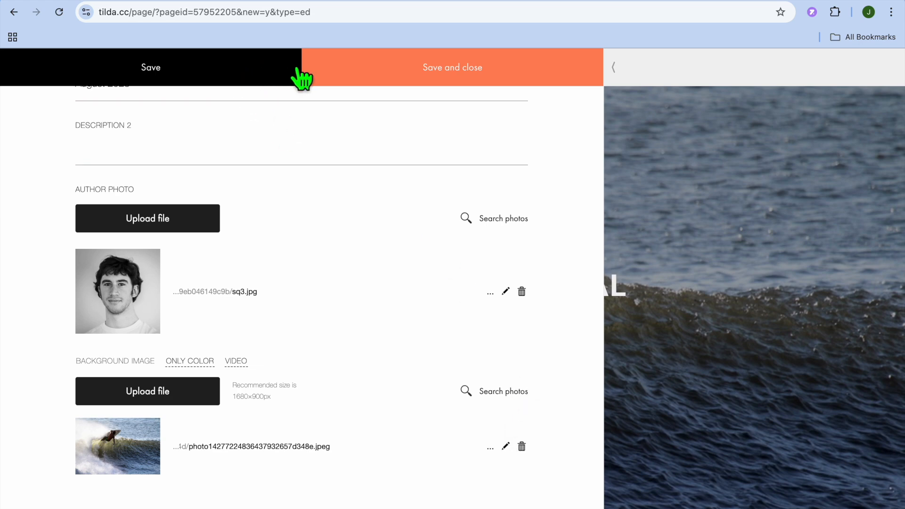
left_click(337, 71)
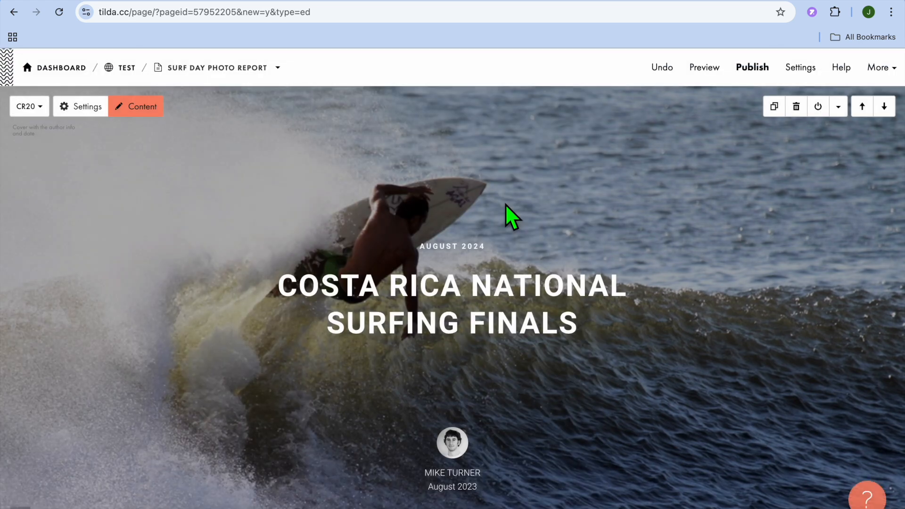
Step: Review the cover block's additional actions, and browse the block library's categories for the spot below the cover without adding a block
left_click(839, 108)
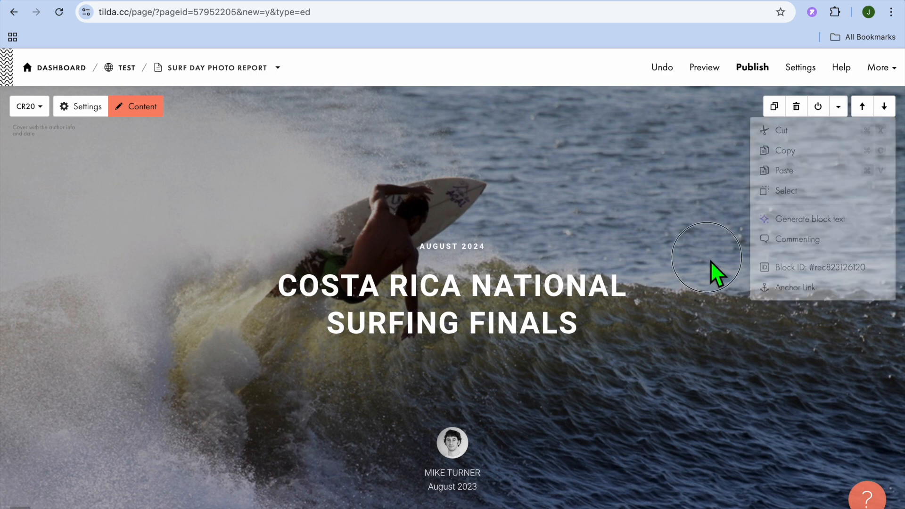
scroll(711, 262, "down", 6)
scroll(718, 271, "down", 1)
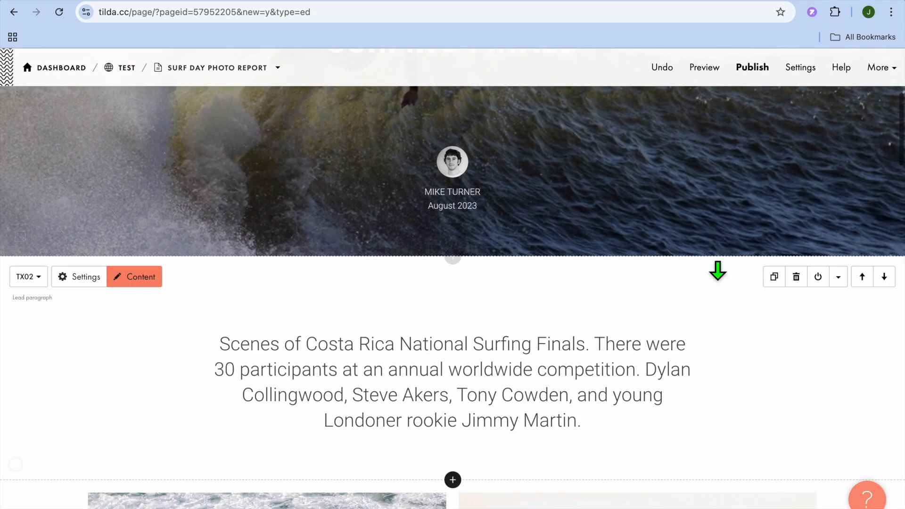
left_click(453, 258)
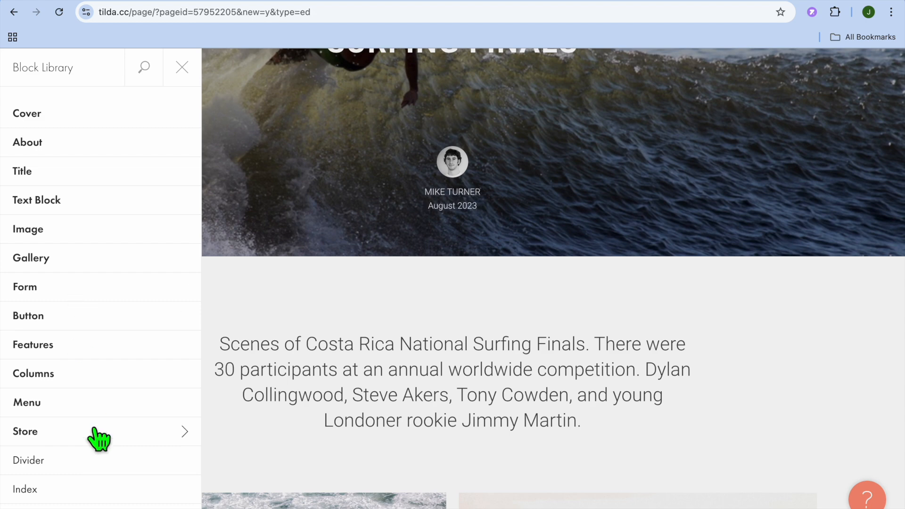
scroll(112, 476, "down", 3)
scroll(112, 468, "down", 8)
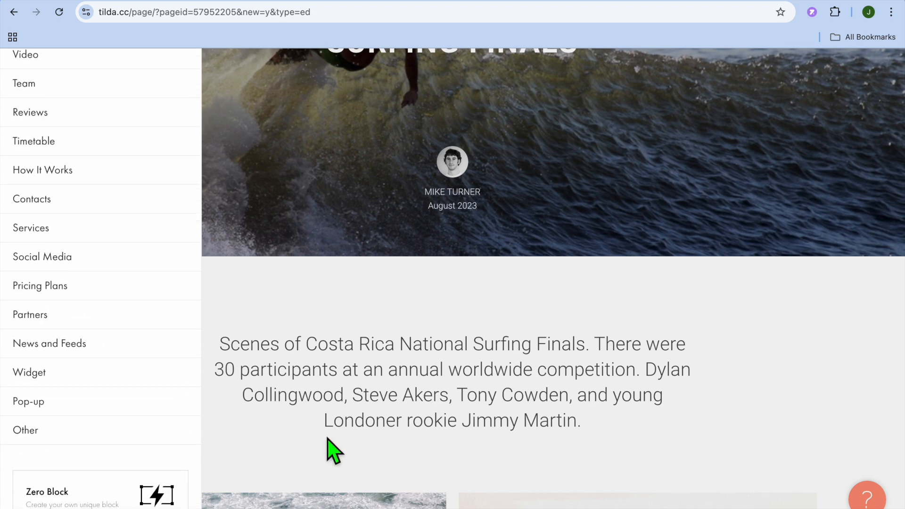
left_click(297, 416)
Step: Open the content of the two-column images block and close it without changing anything
scroll(297, 416, "down", 8)
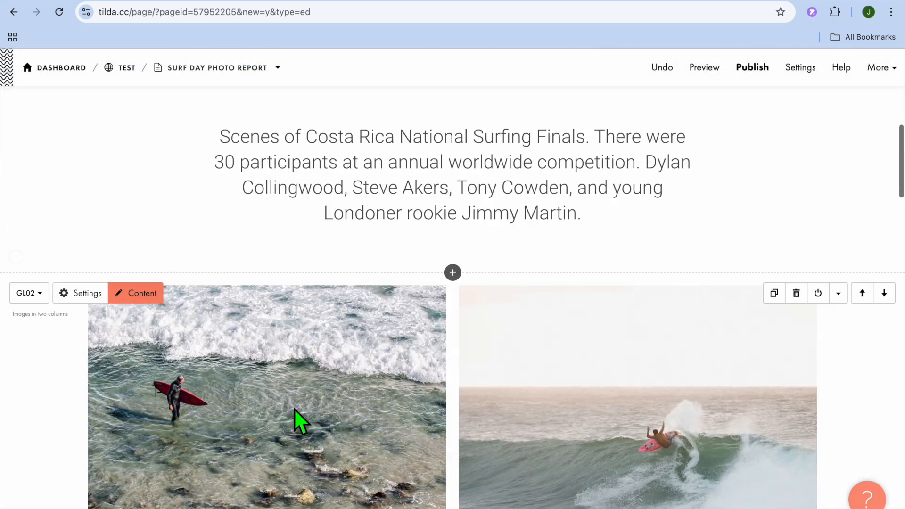
scroll(291, 313, "up", 1)
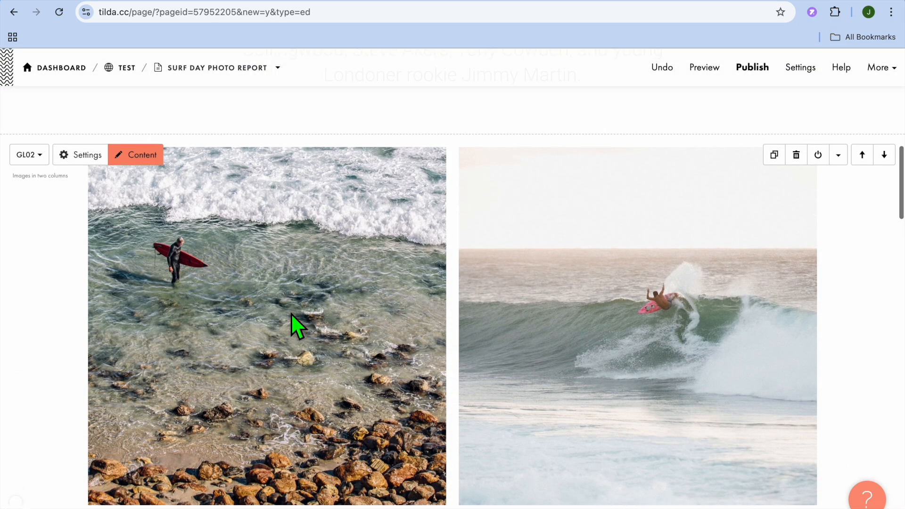
left_click(152, 178)
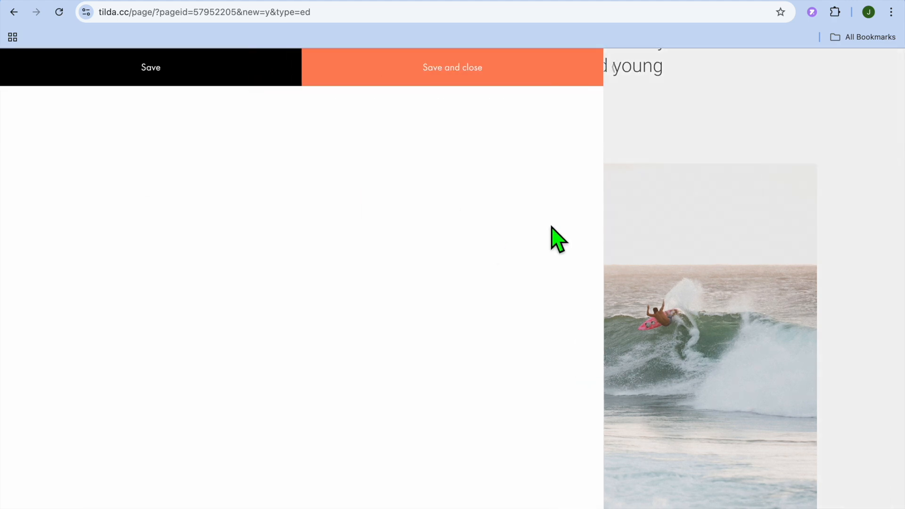
left_click(632, 191)
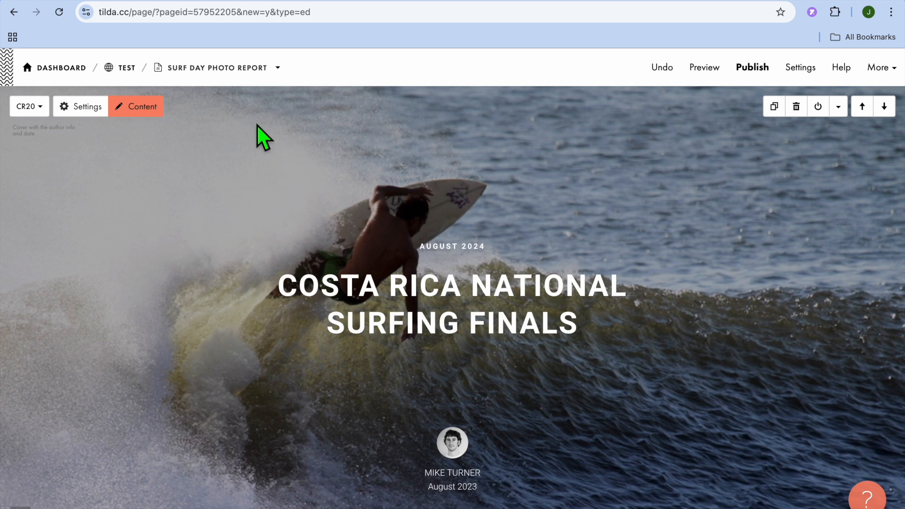
Step: Create a new page in the Test project from the Journey notes template in the Blog category
left_click(267, 71)
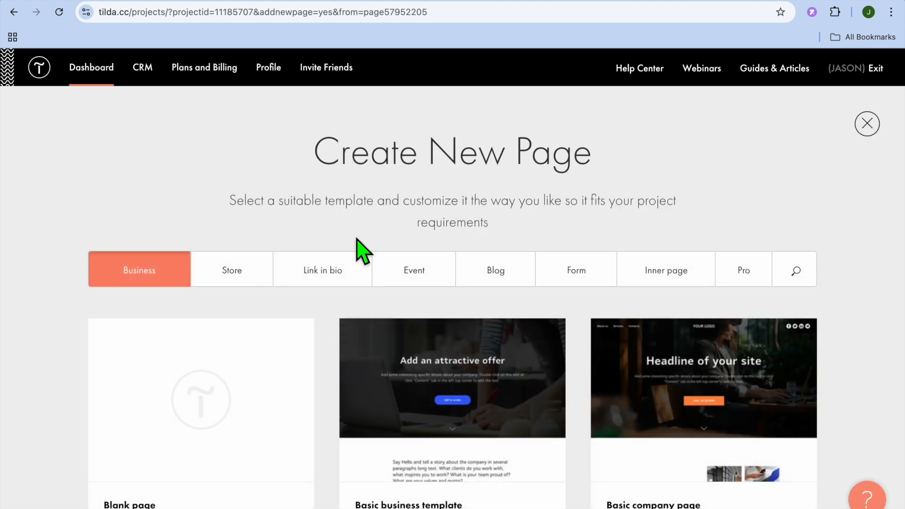
scroll(356, 239, "down", 7)
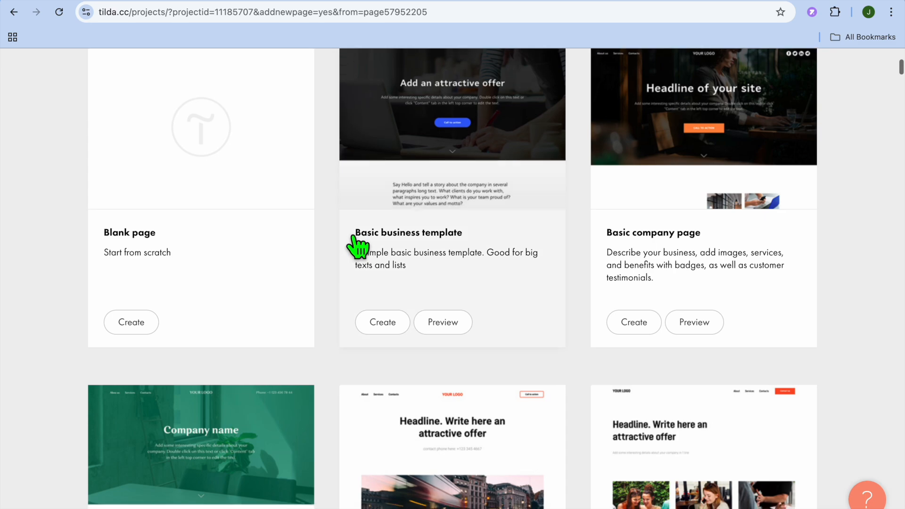
scroll(357, 245, "down", 3)
scroll(356, 247, "up", 10)
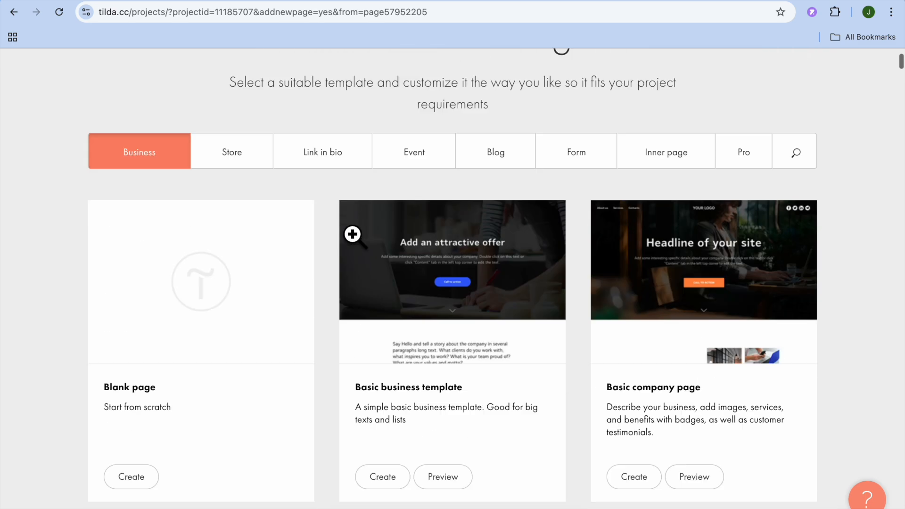
left_click(503, 271)
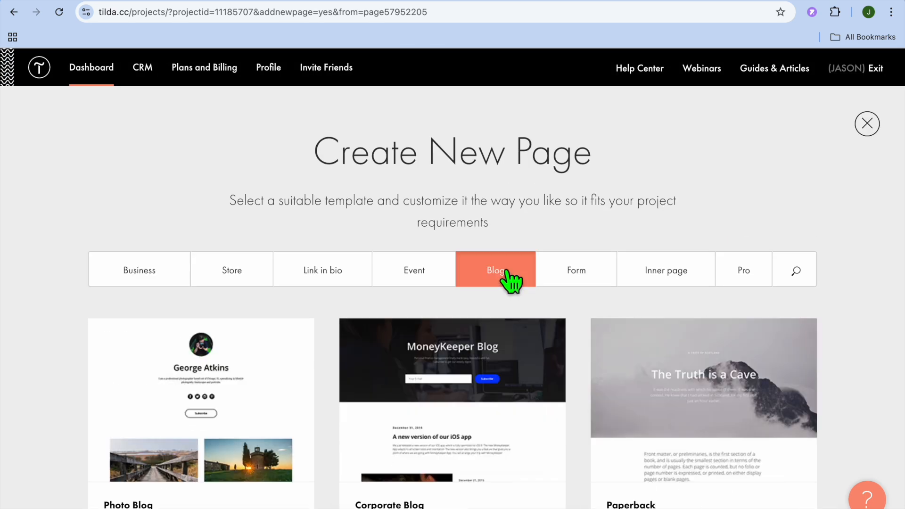
scroll(552, 410, "down", 12)
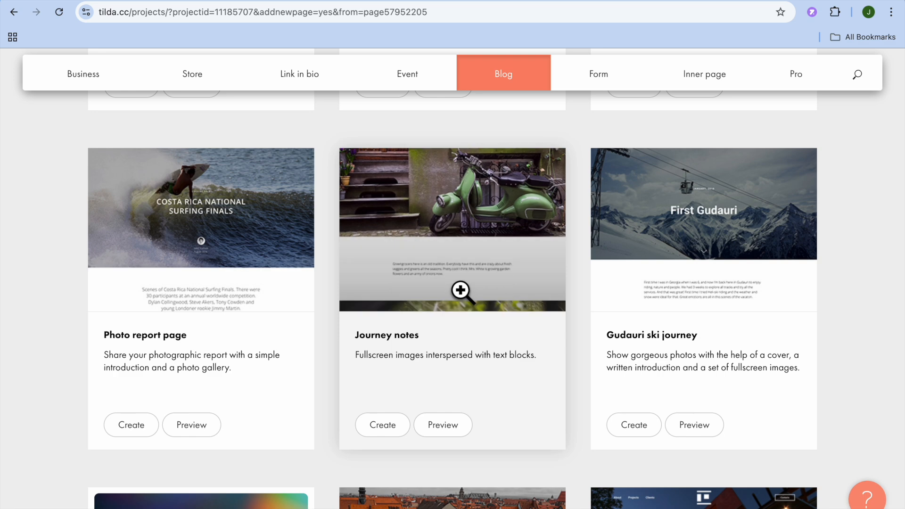
left_click(382, 425)
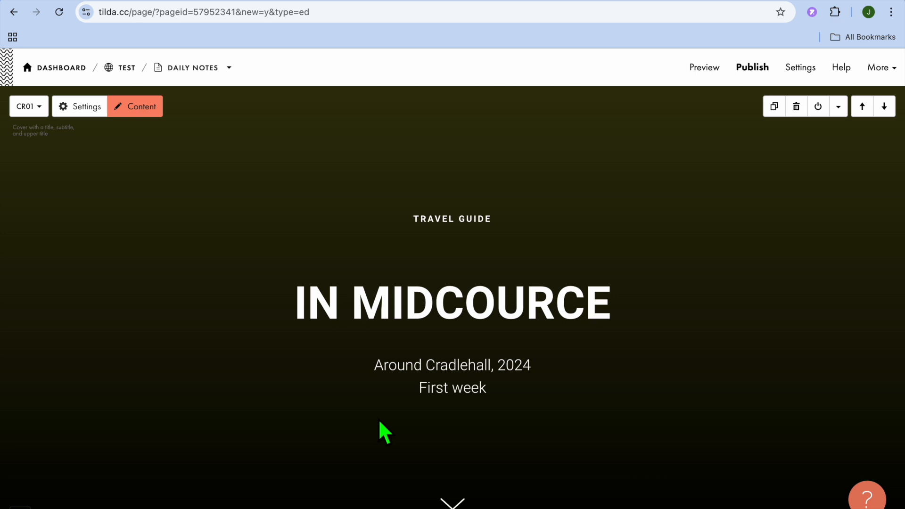
Step: Look through the Daily notes page in the editor and its full preview, and return to editing
scroll(378, 419, "down", 9)
scroll(378, 420, "up", 10)
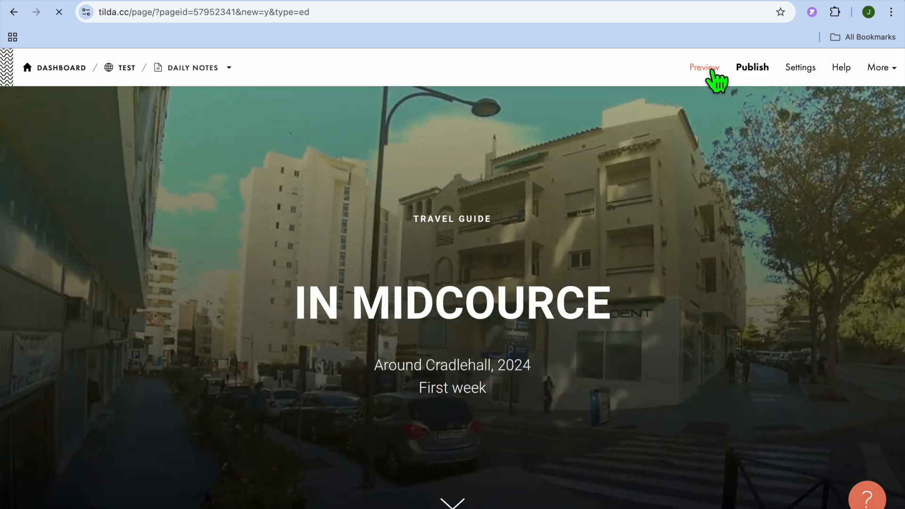
left_click(704, 68)
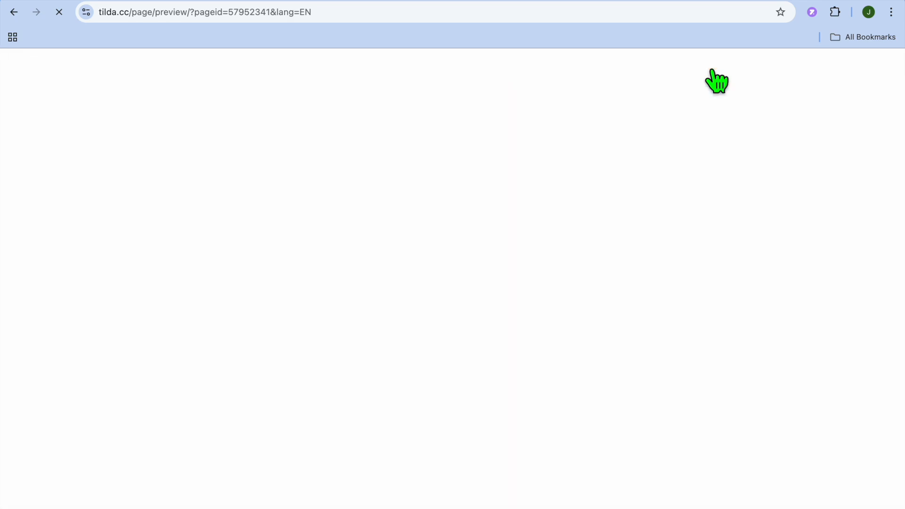
scroll(624, 111, "down", 20)
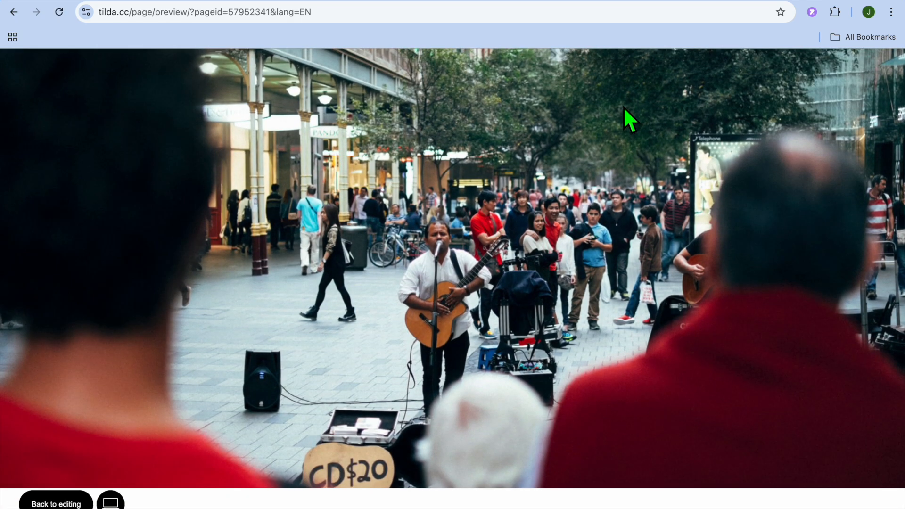
scroll(623, 106, "up", 20)
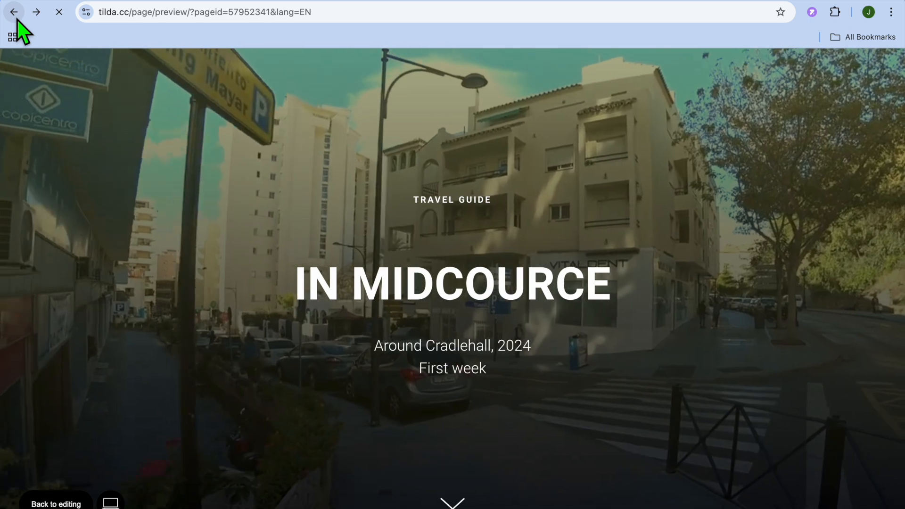
left_click(17, 18)
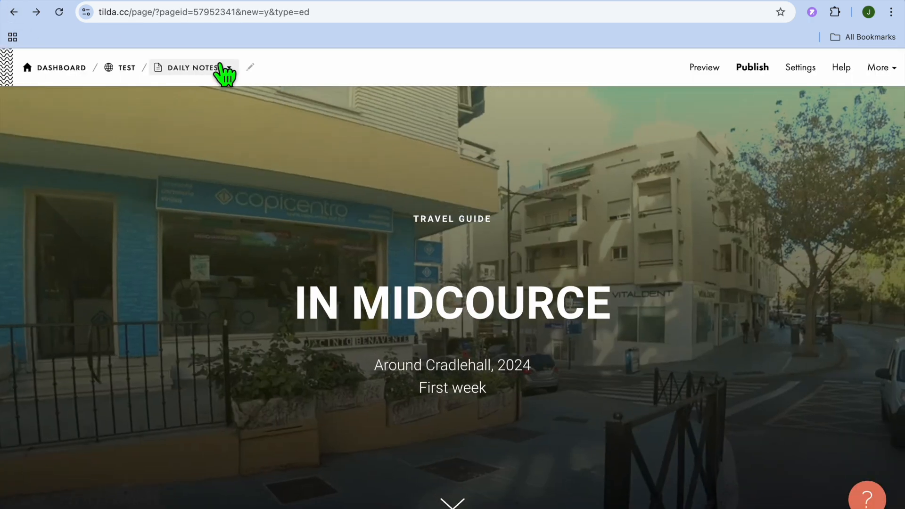
Step: Switch to the Surf day photo report page and back to the Daily notes page
left_click(223, 71)
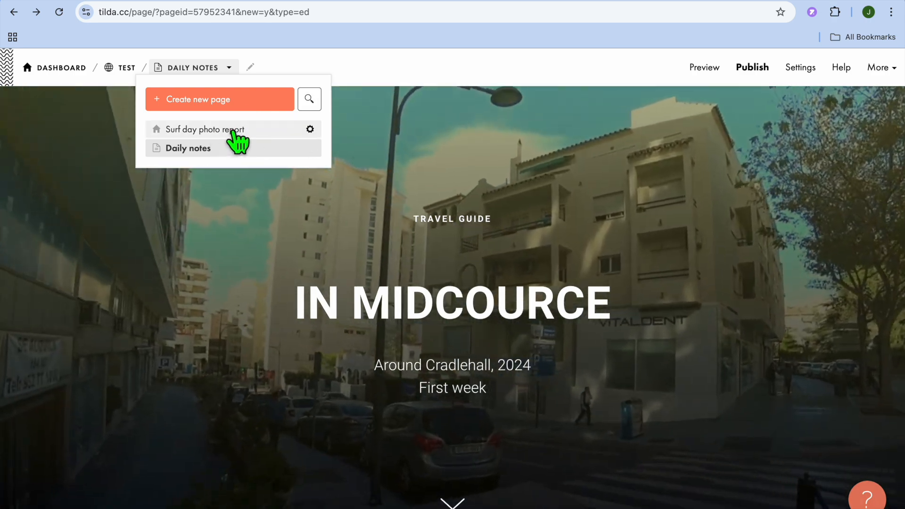
left_click(232, 130)
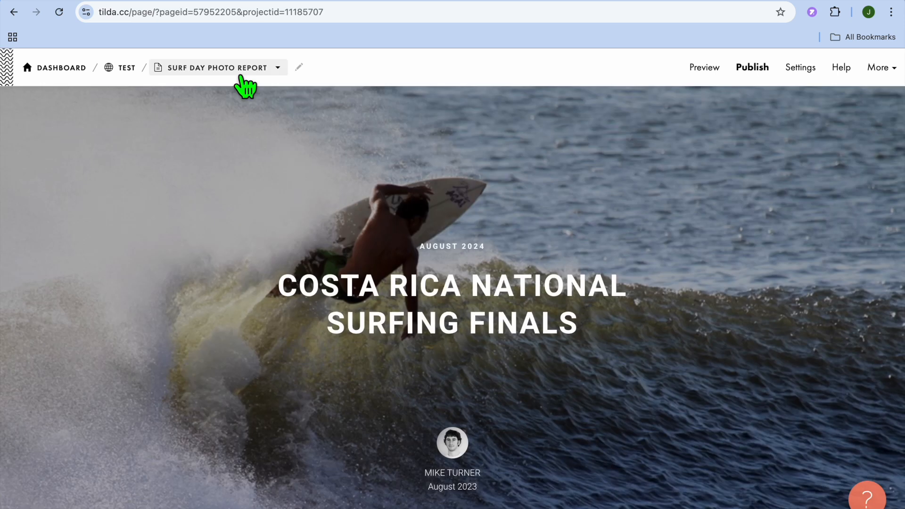
left_click(241, 71)
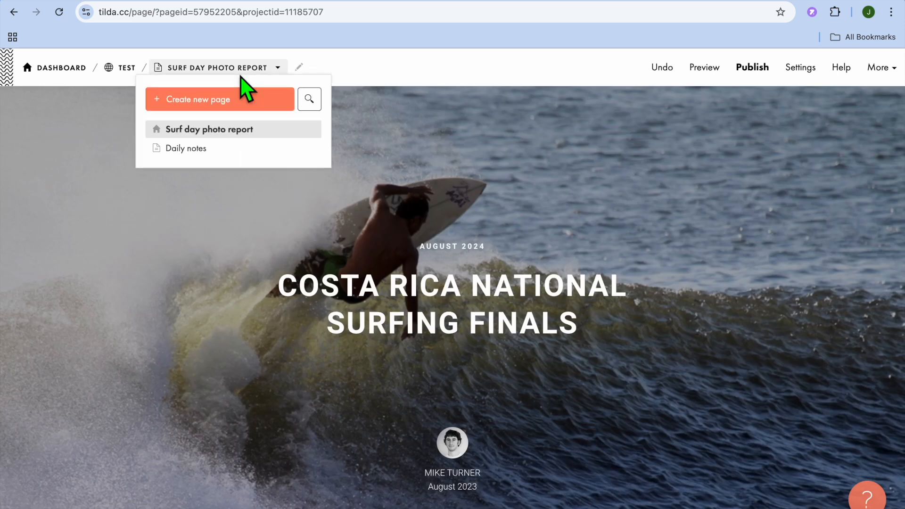
left_click(223, 155)
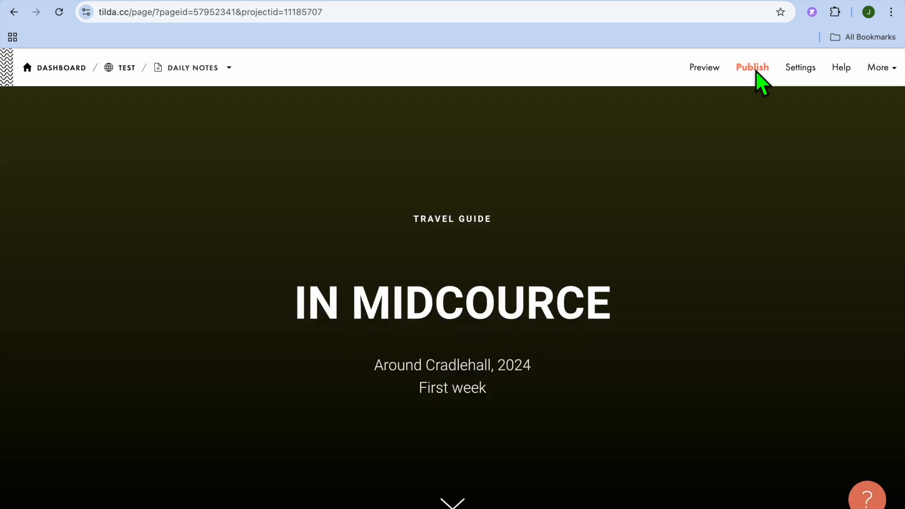
Step: Publish the Daily notes page with the page address set to test
left_click(756, 71)
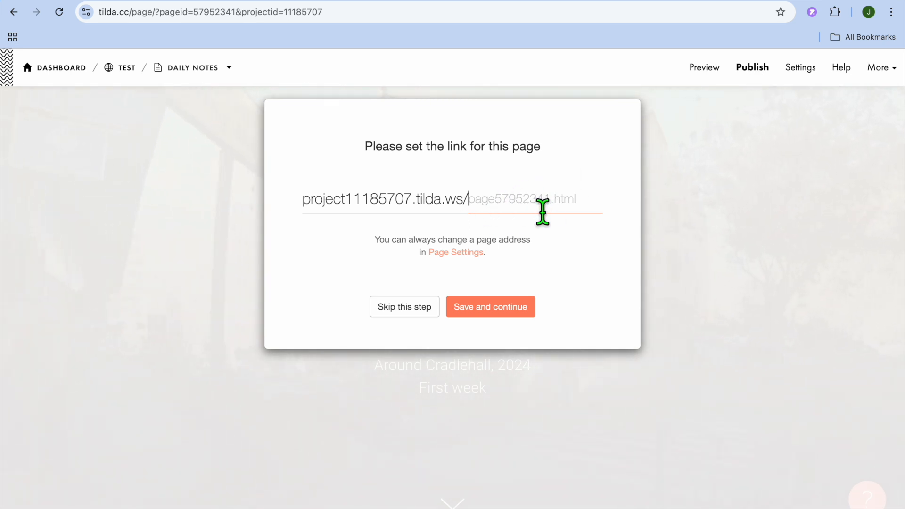
type("test")
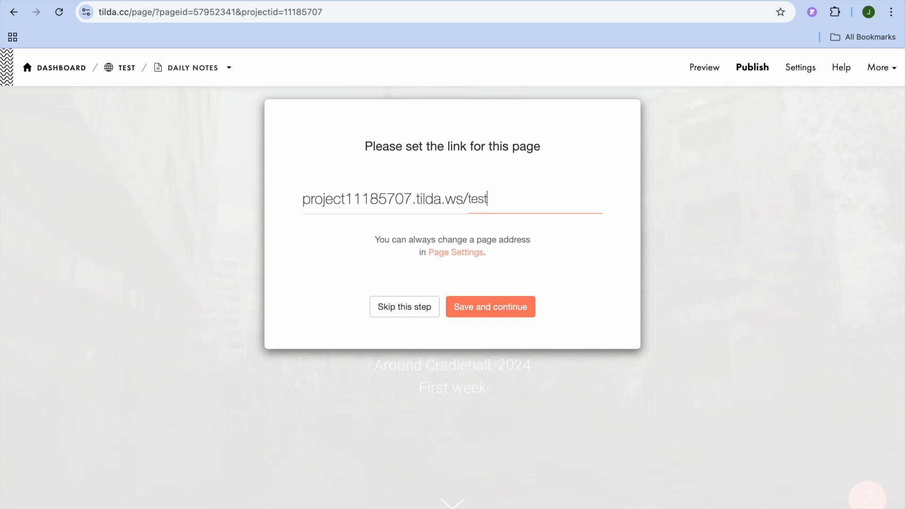
left_click(503, 321)
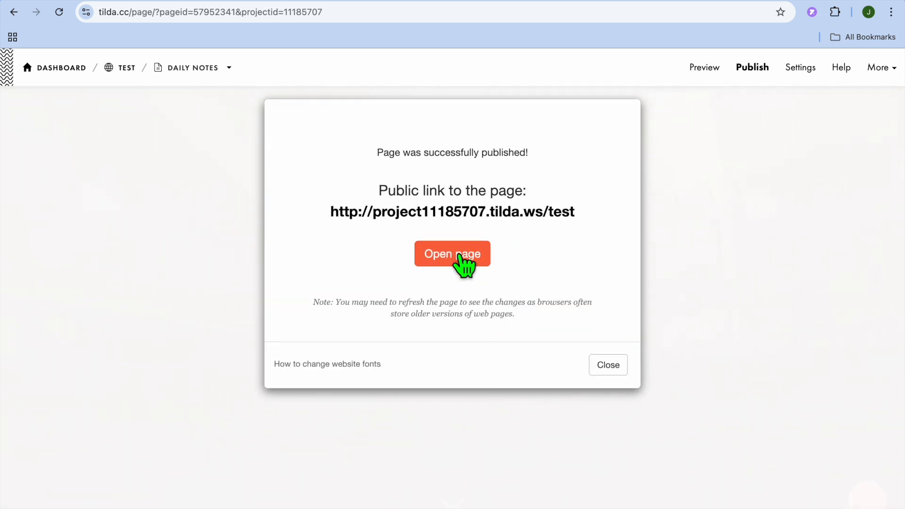
Step: Open the published Daily notes page and examine its cover, text and image sections, and footer
left_click(449, 264)
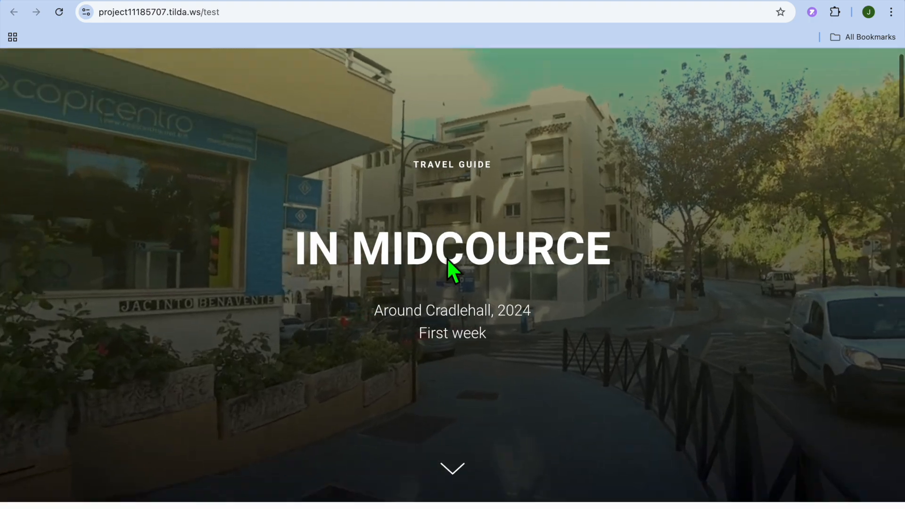
scroll(447, 258, "down", 10)
scroll(447, 258, "down", 15)
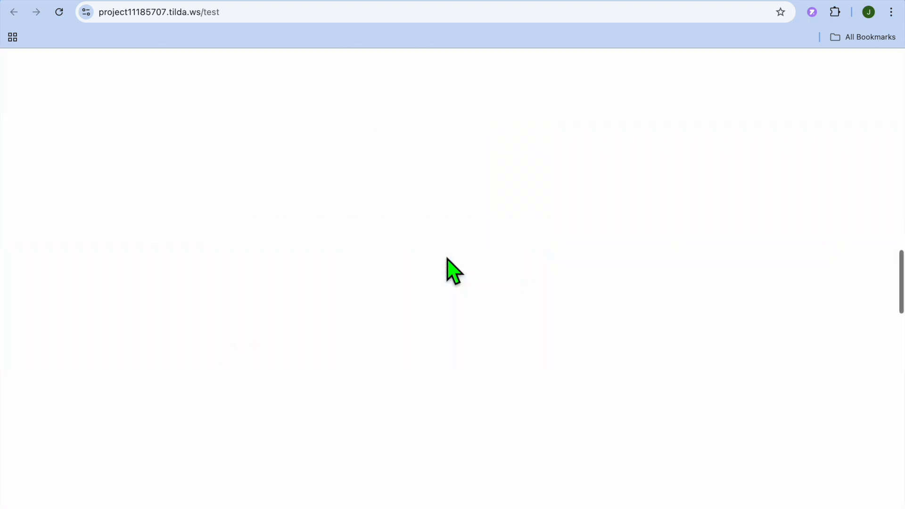
scroll(452, 272, "up", 15)
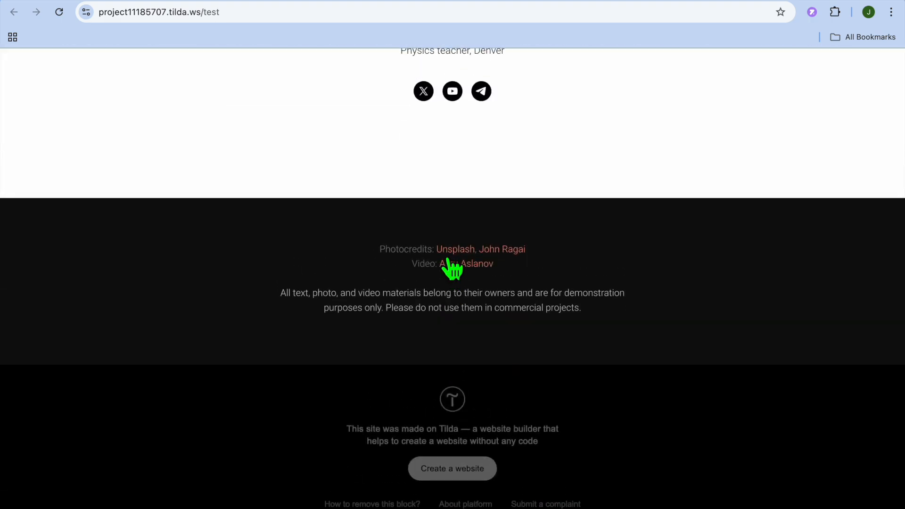
scroll(453, 269, "up", 10)
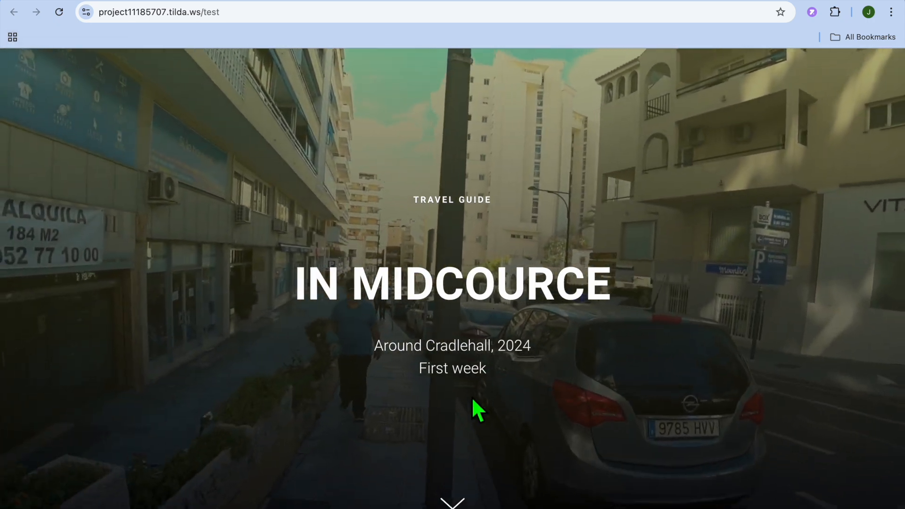
scroll(475, 427, "down", 2)
scroll(452, 279, "down", 10)
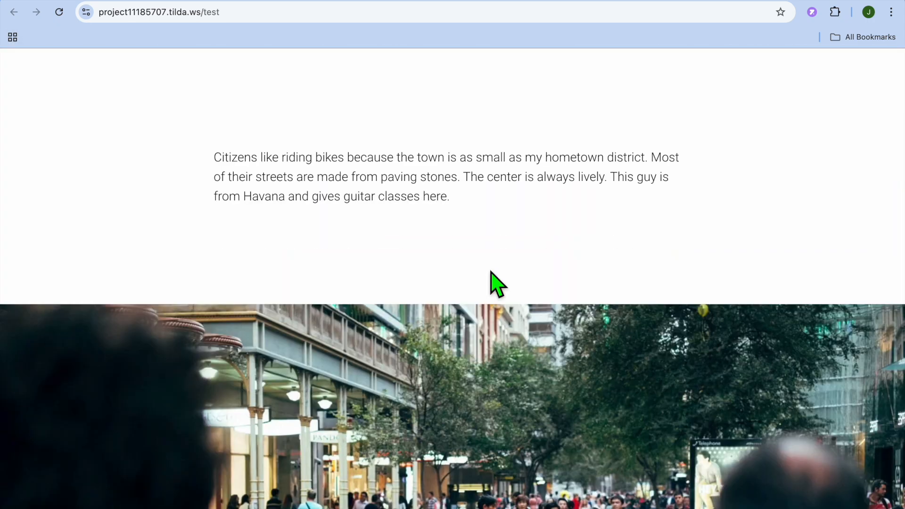
scroll(490, 283, "down", 10)
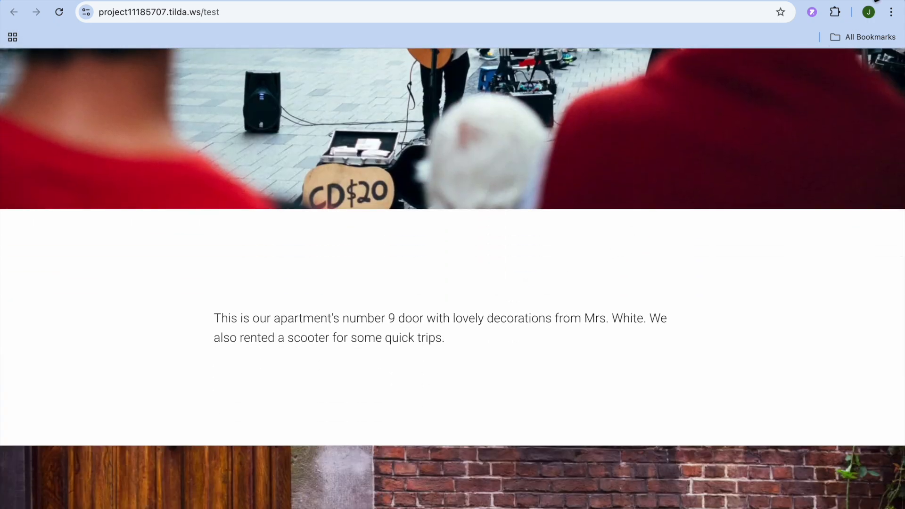